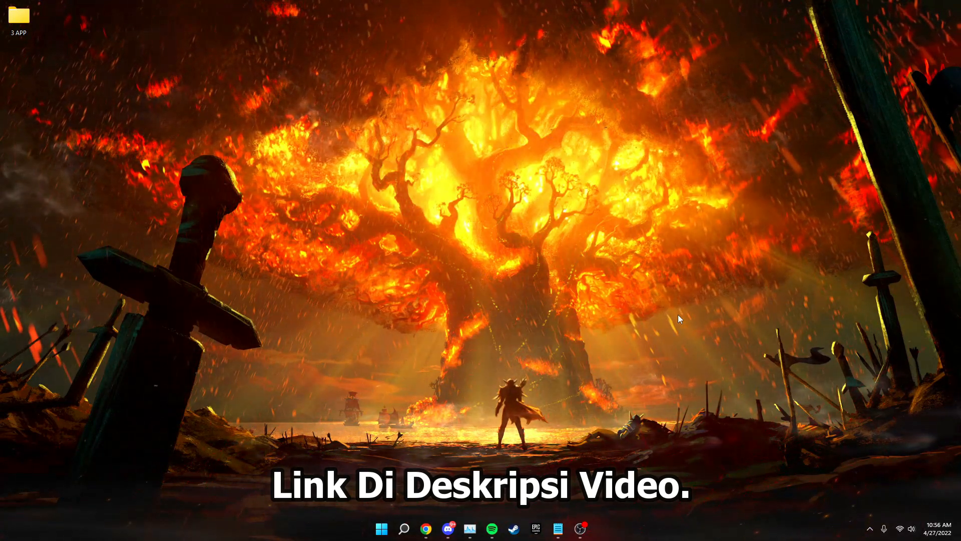
Open the 3 APP folder on the desktop and launch parkcontrolsetup64 from the 64-Bit folder of 1. Park Control.
{"action": "double_click", "coordinate": [18, 20]}
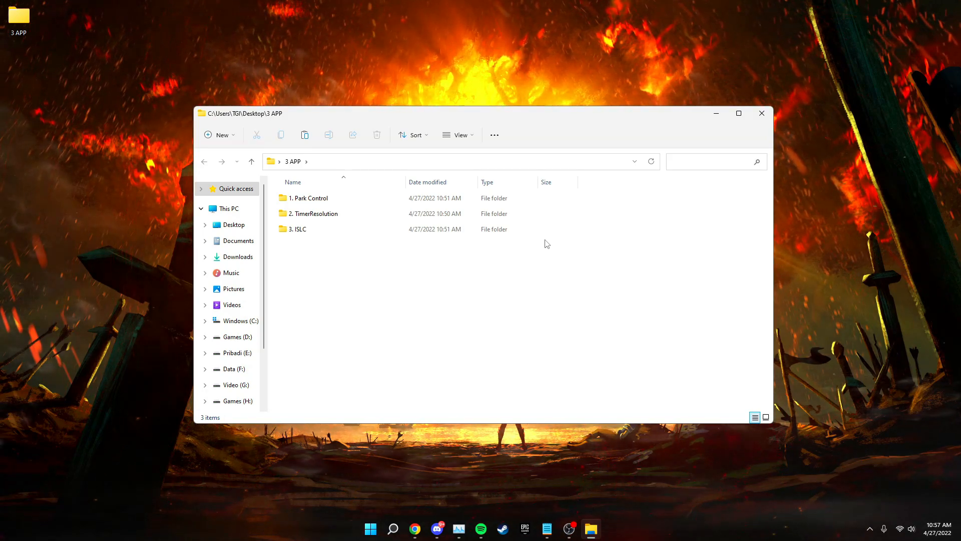
{"action": "double_click", "coordinate": [501, 203]}
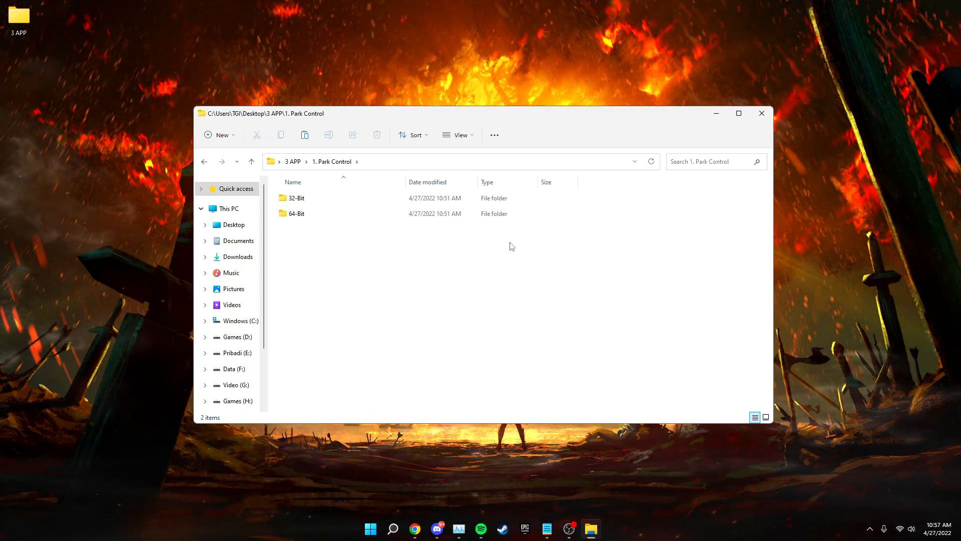
{"action": "double_click", "coordinate": [458, 216]}
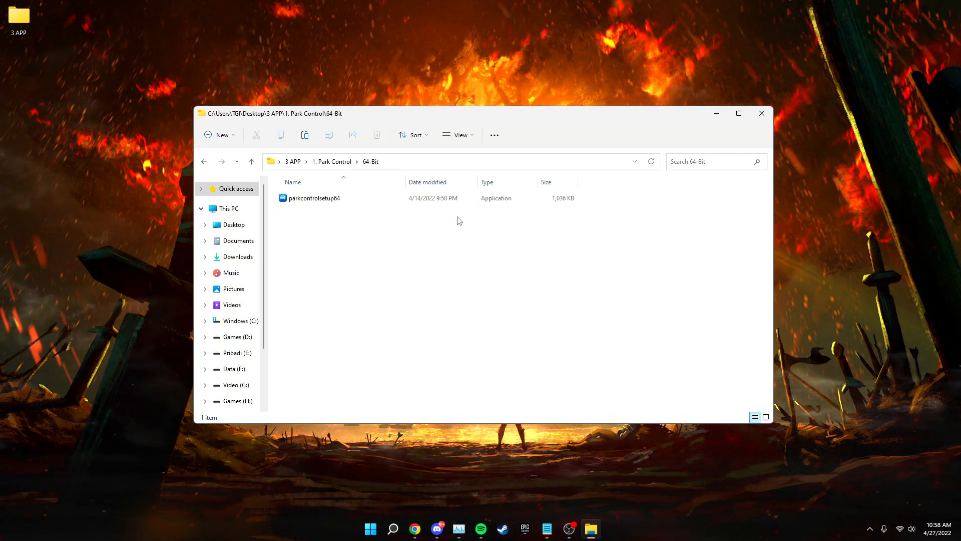
{"action": "double_click", "coordinate": [429, 200]}
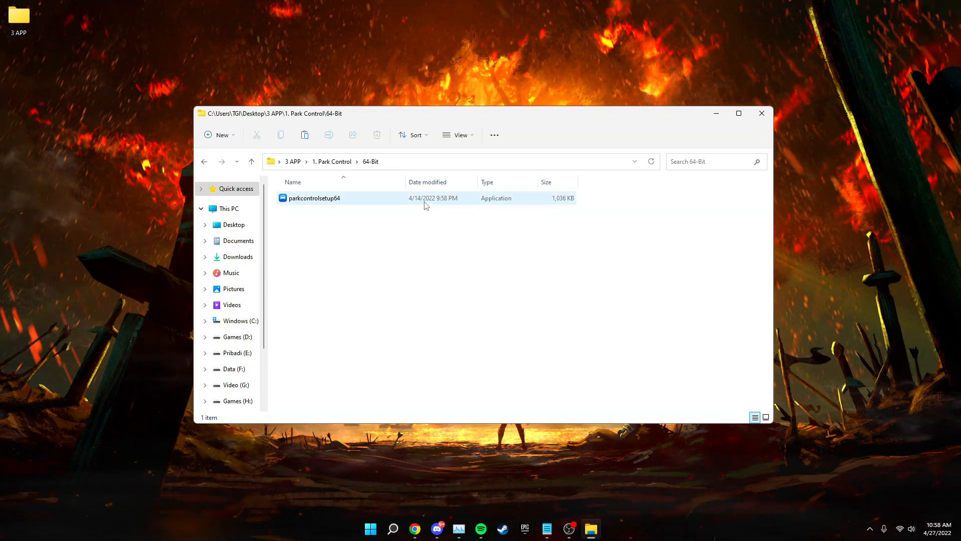
Install ParkControl with the ParkControl, Start menu shortcuts and Launch ParkControl components selected.
{"action": "left_click", "coordinate": [472, 286]}
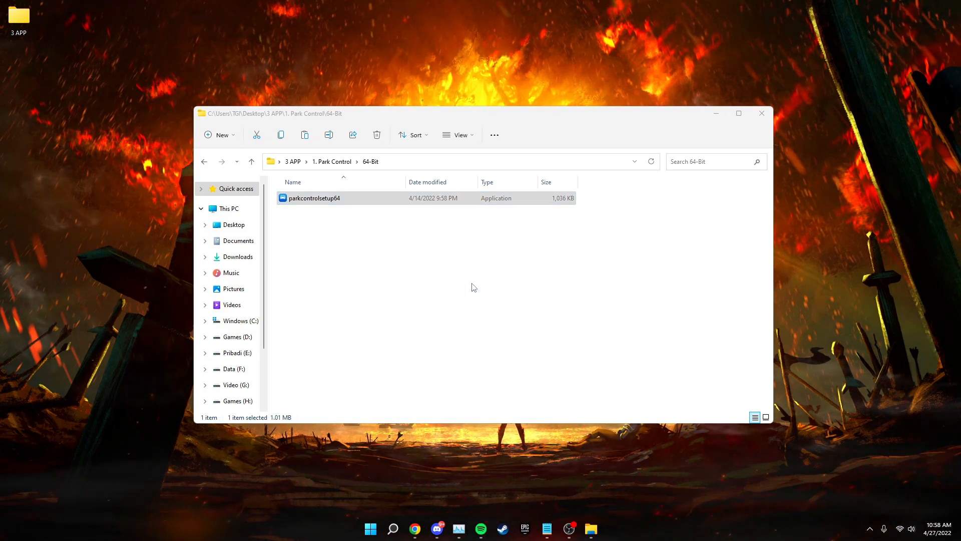
{"action": "left_click", "coordinate": [532, 344]}
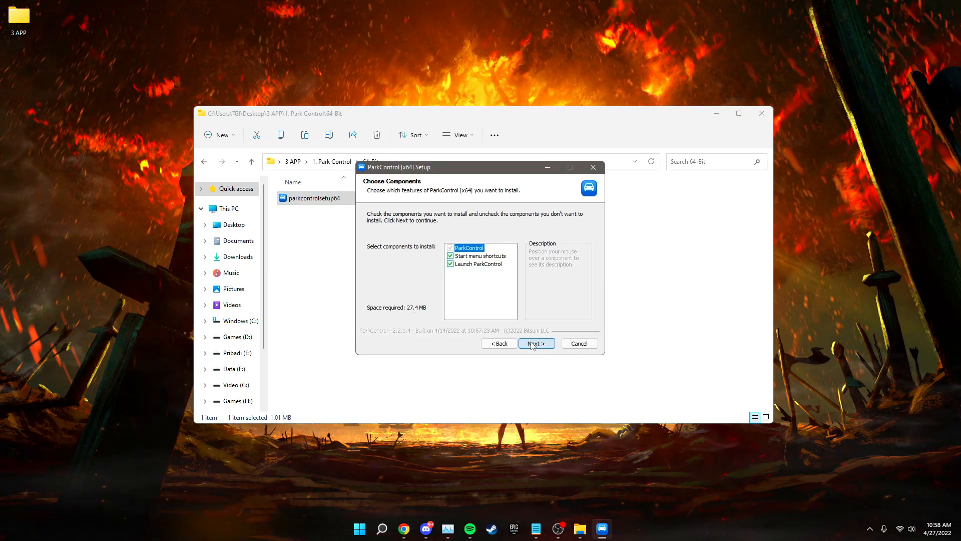
{"action": "left_click", "coordinate": [532, 344]}
{"action": "left_click", "coordinate": [532, 344]}
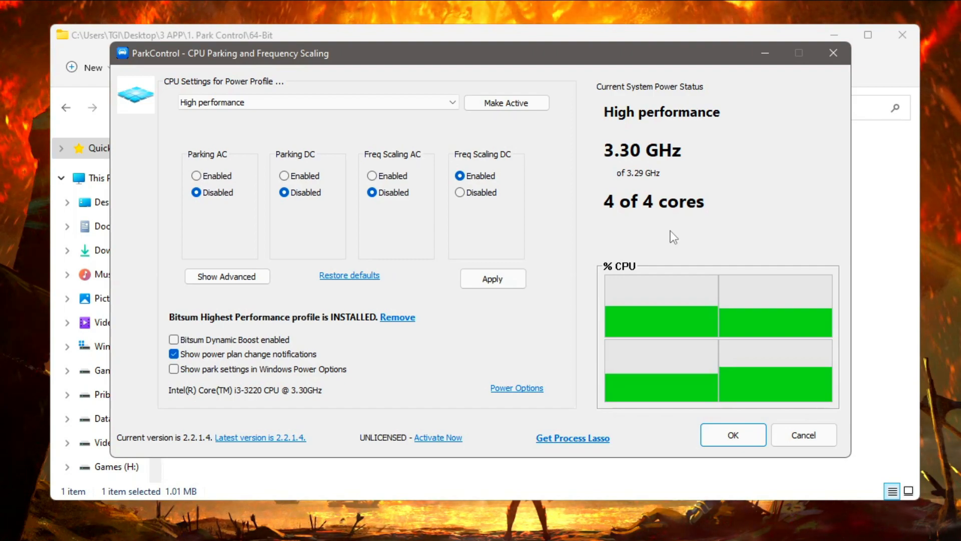
{"action": "left_click", "coordinate": [345, 98]}
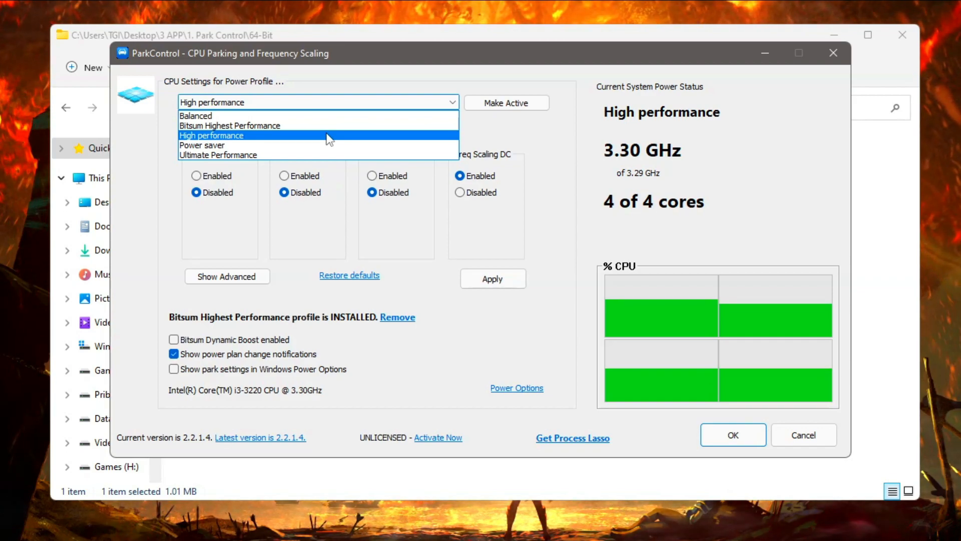
{"action": "left_click", "coordinate": [367, 82]}
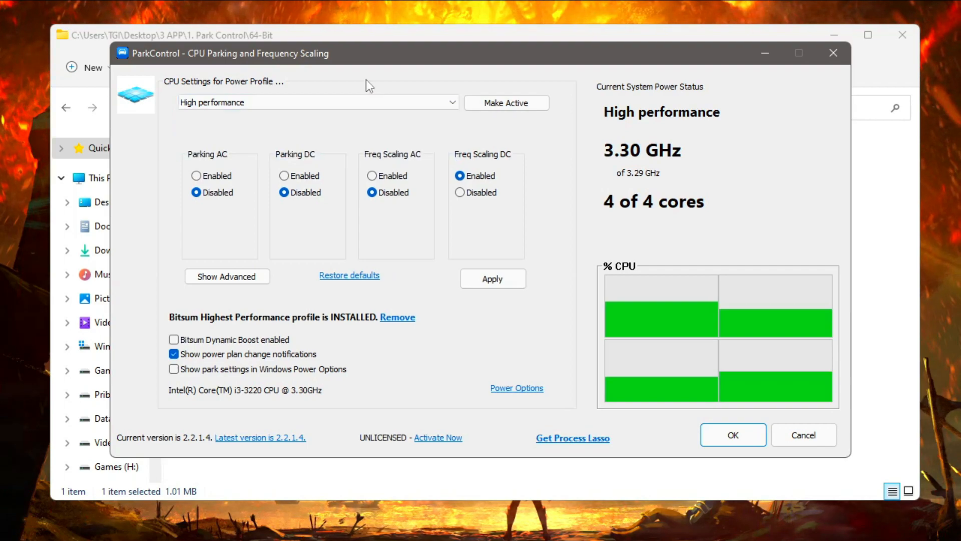
Search Windows for "power plan" and open the Choose a power plan page.
{"action": "key", "text": "super"}
{"action": "type", "text": "power plan"}
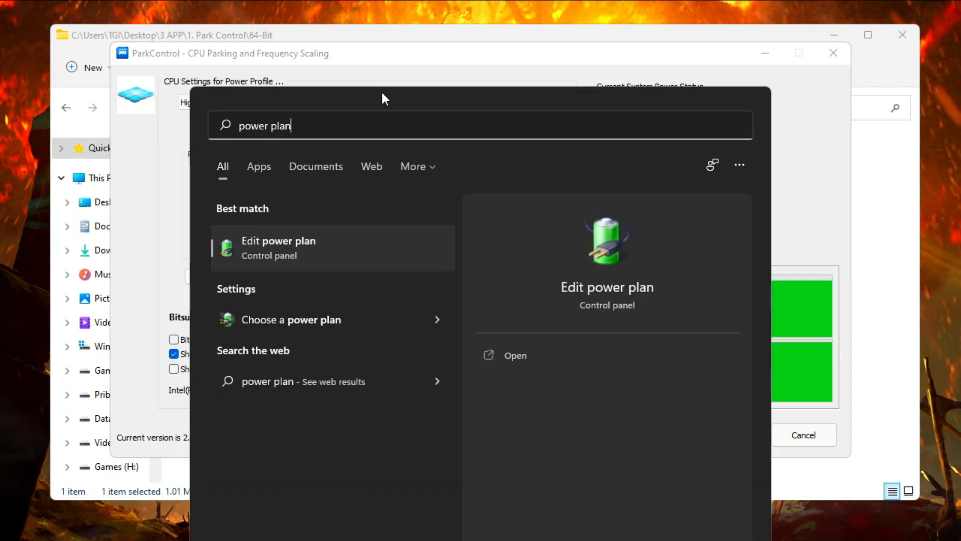
{"action": "key", "text": "Down"}
{"action": "key", "text": "Down"}
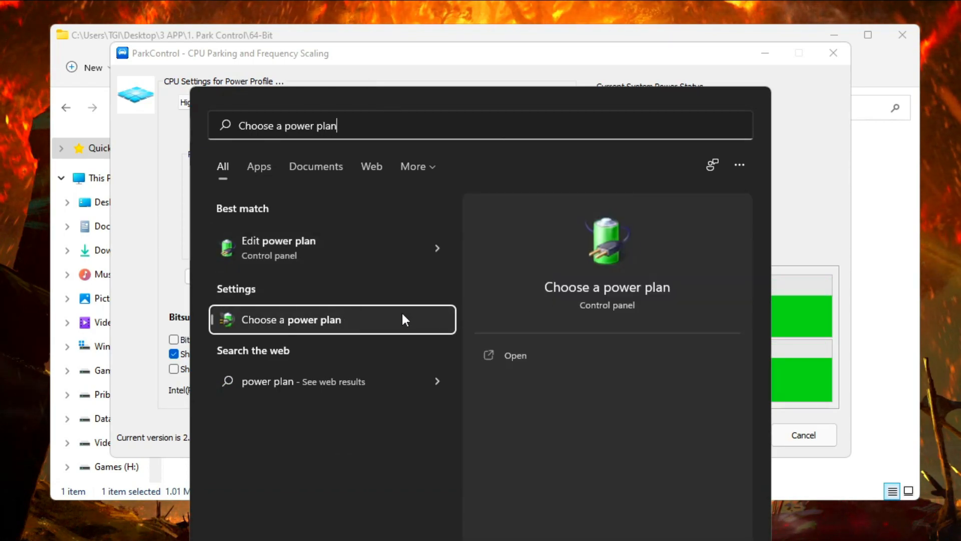
{"action": "left_click", "coordinate": [371, 320]}
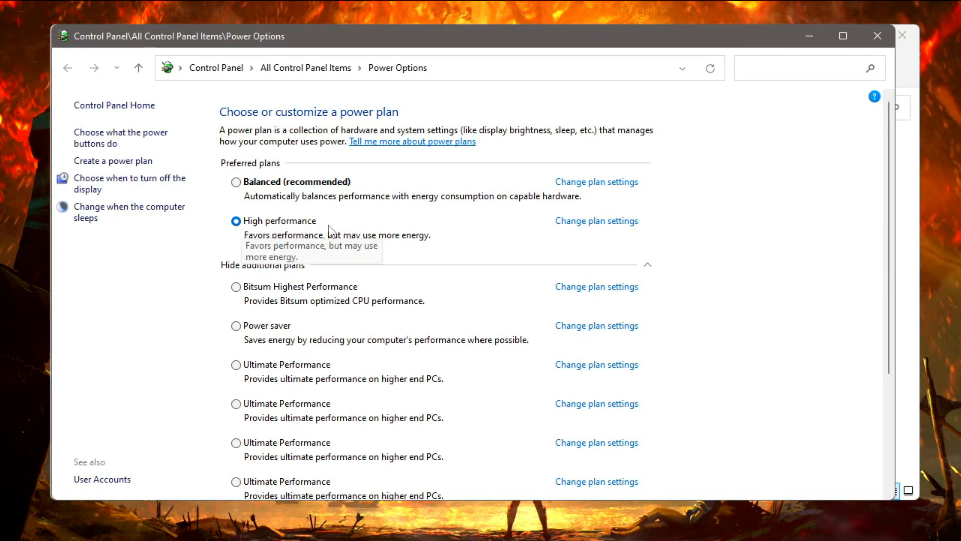
Activate the last Ultimate Performance plan in the additional plans, then close Power Options.
{"action": "scroll", "coordinate": [429, 304], "scroll_direction": "down", "scroll_amount": 4}
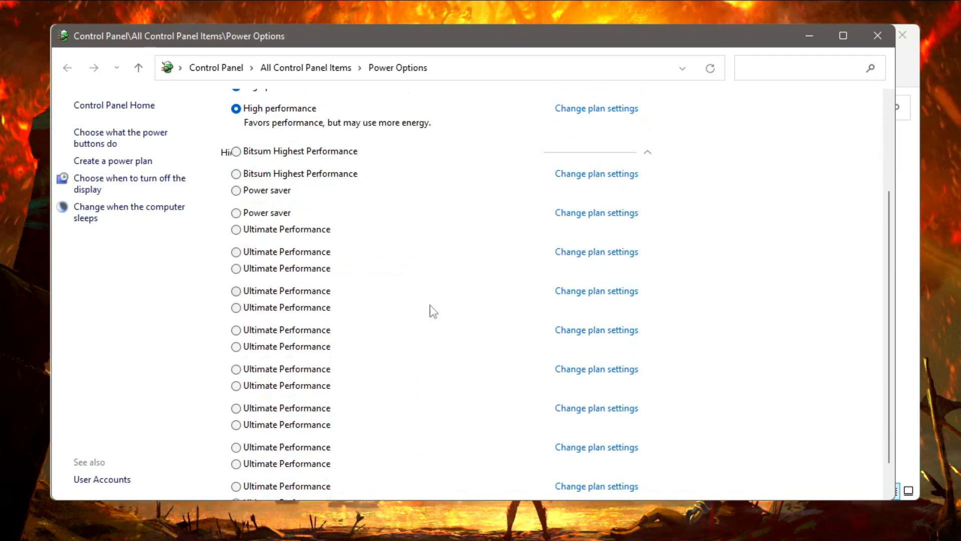
{"action": "left_click", "coordinate": [300, 467]}
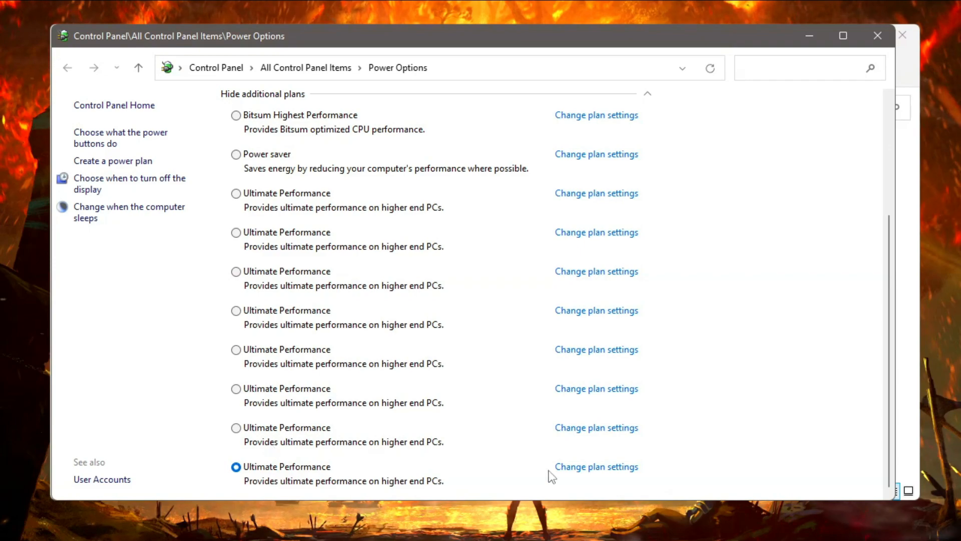
{"action": "left_click", "coordinate": [596, 467]}
{"action": "left_click", "coordinate": [395, 68]}
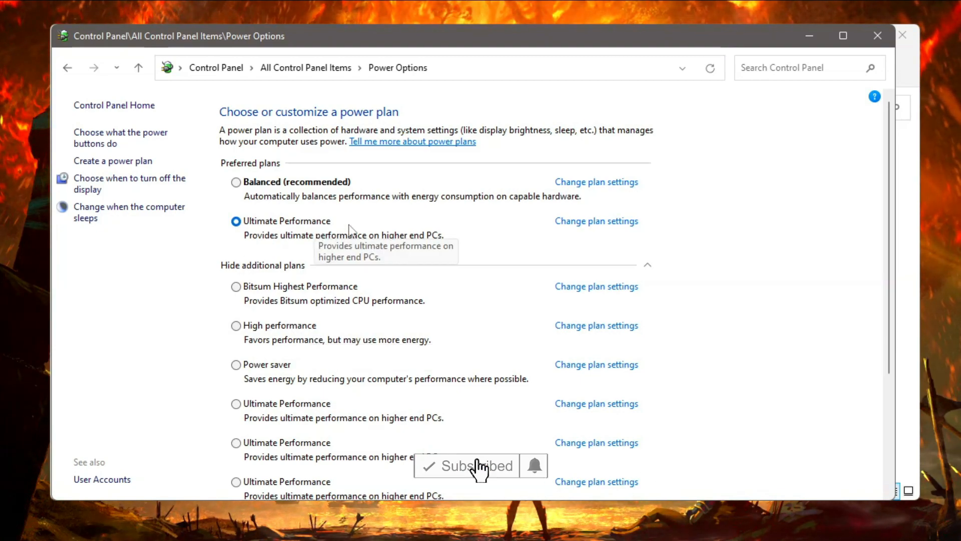
{"action": "left_click", "coordinate": [880, 38]}
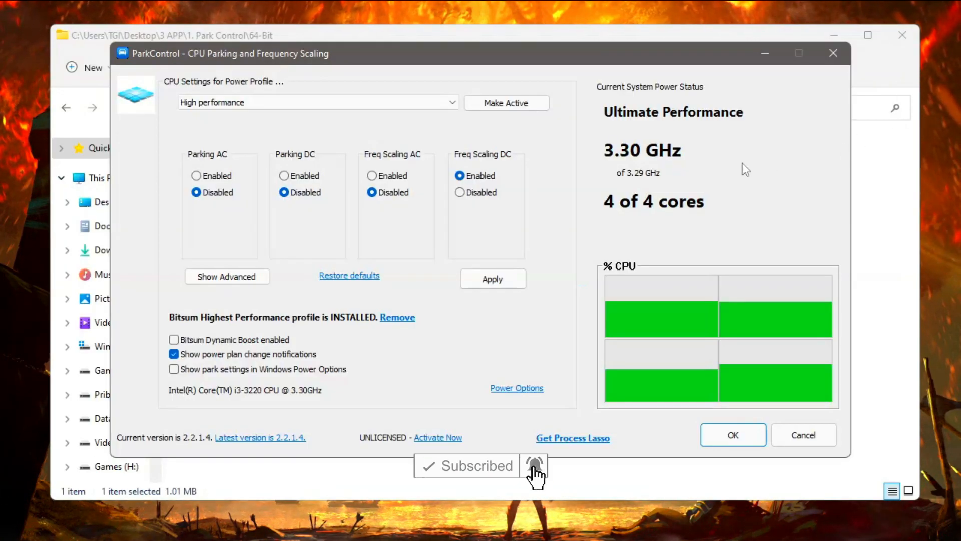
Select the Ultimate Performance power profile in ParkControl and enable parking and frequency scaling for both AC and DC.
{"action": "left_click", "coordinate": [268, 102]}
{"action": "left_click", "coordinate": [221, 155]}
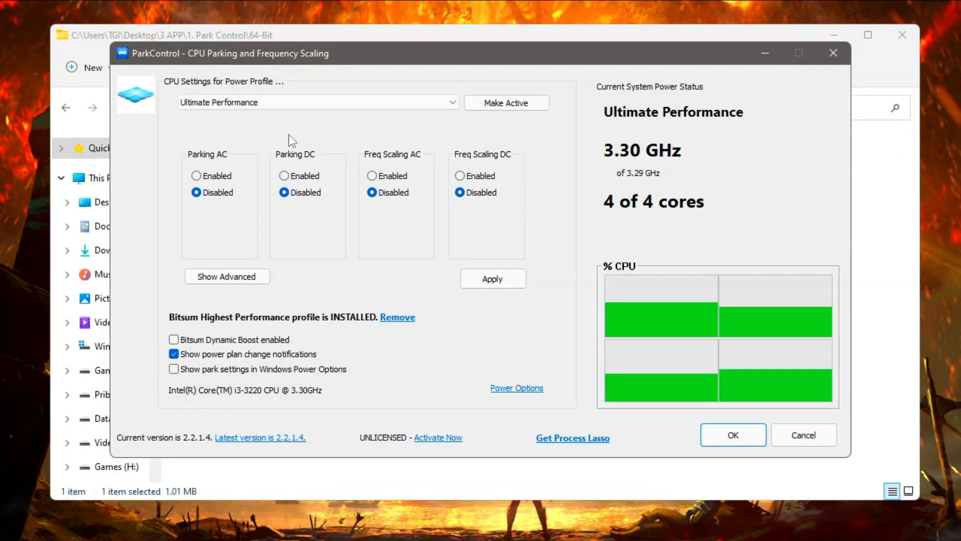
{"action": "left_click", "coordinate": [211, 178]}
{"action": "left_click", "coordinate": [299, 176]}
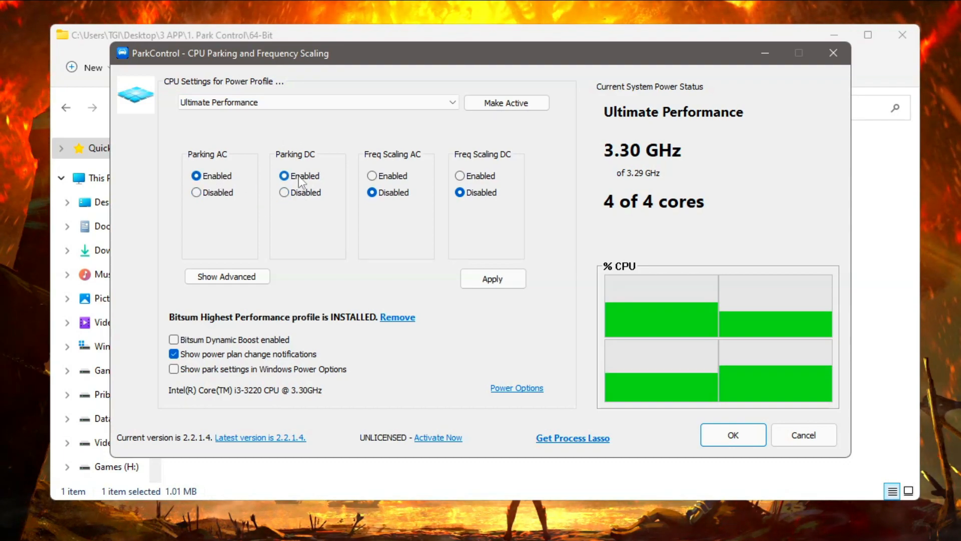
{"action": "left_click", "coordinate": [378, 175]}
{"action": "left_click", "coordinate": [488, 176]}
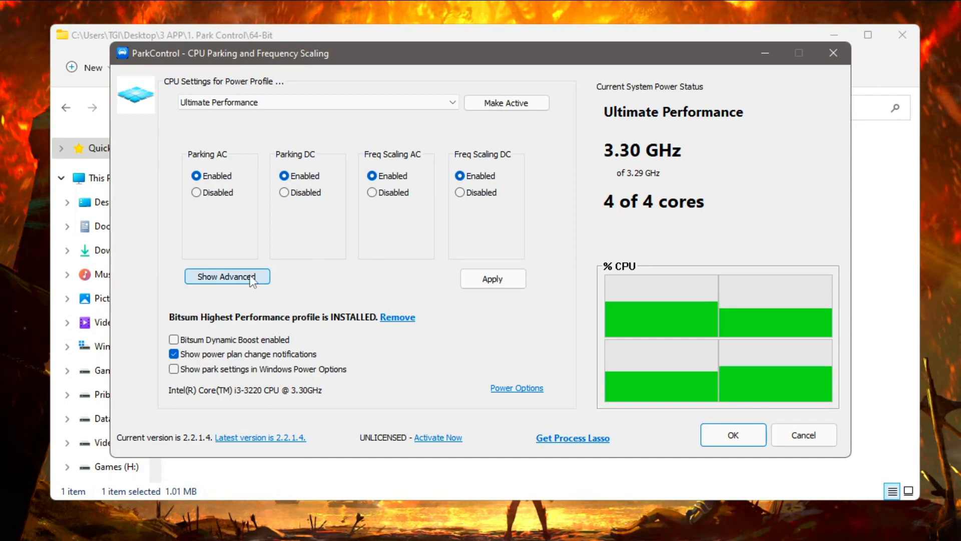
Show the advanced settings, raise all four AC and DC parking and frequency scaling percentages to 100, and apply and confirm the changes.
{"action": "left_click", "coordinate": [223, 279]}
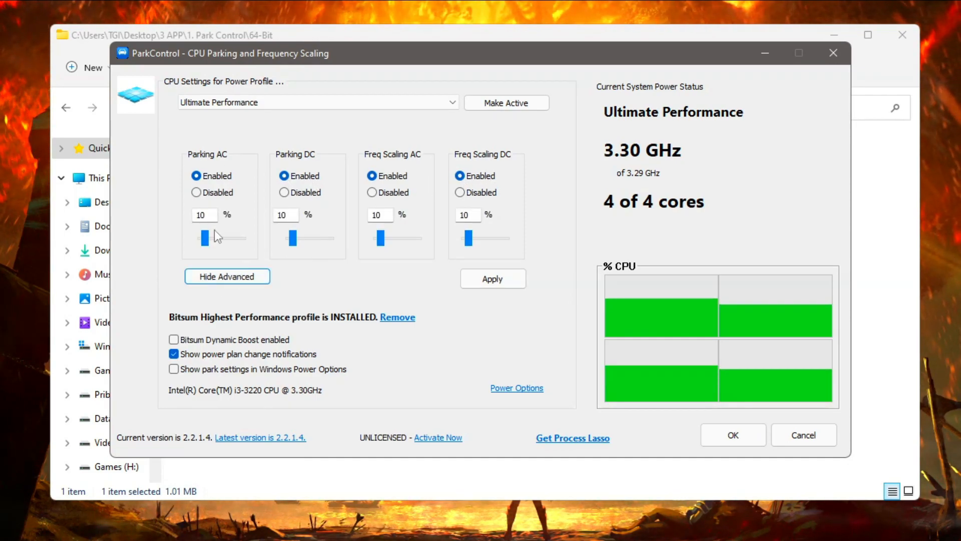
{"action": "left_click_drag", "start_coordinate": [205, 238], "coordinate": [242, 239]}
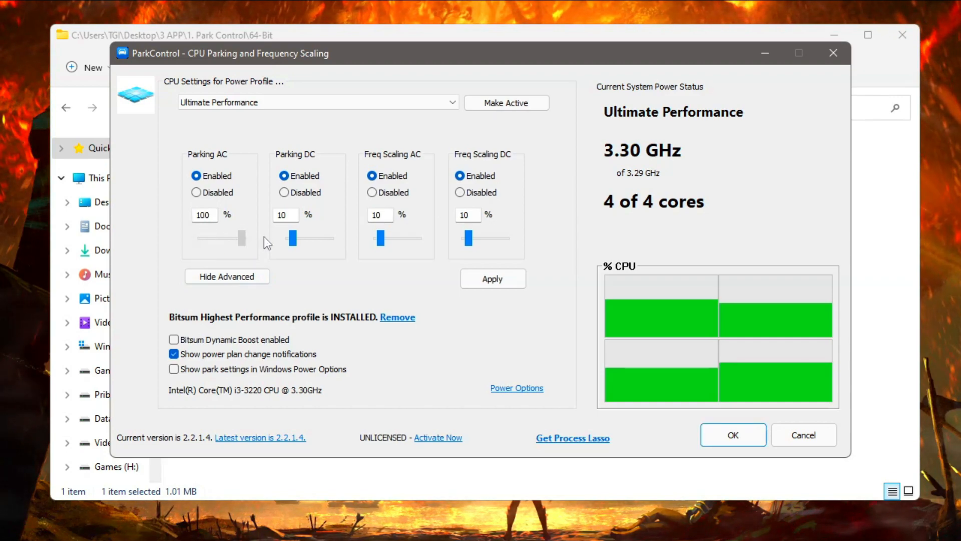
{"action": "left_click_drag", "start_coordinate": [343, 236], "coordinate": [345, 237]}
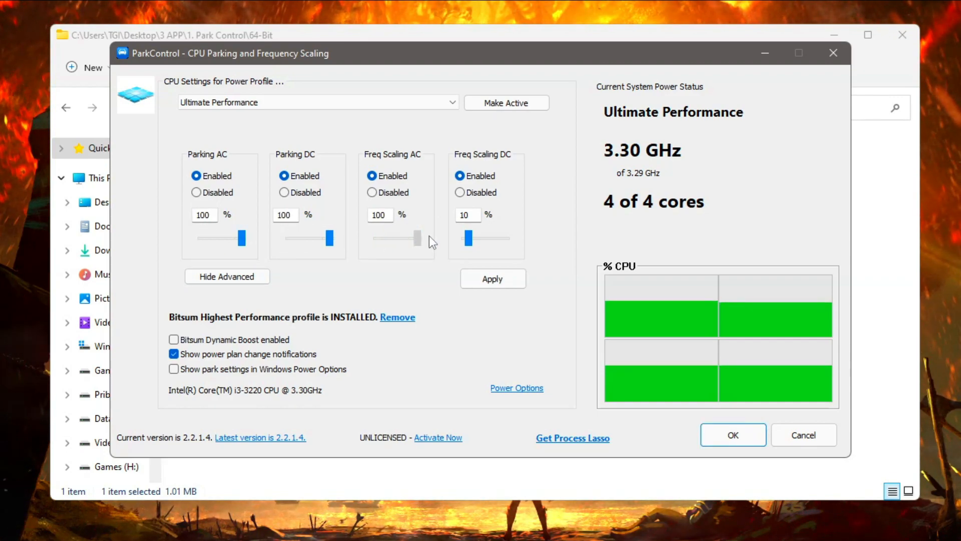
{"action": "left_click_drag", "start_coordinate": [425, 235], "coordinate": [426, 237]}
{"action": "left_click_drag", "start_coordinate": [543, 241], "coordinate": [541, 240]}
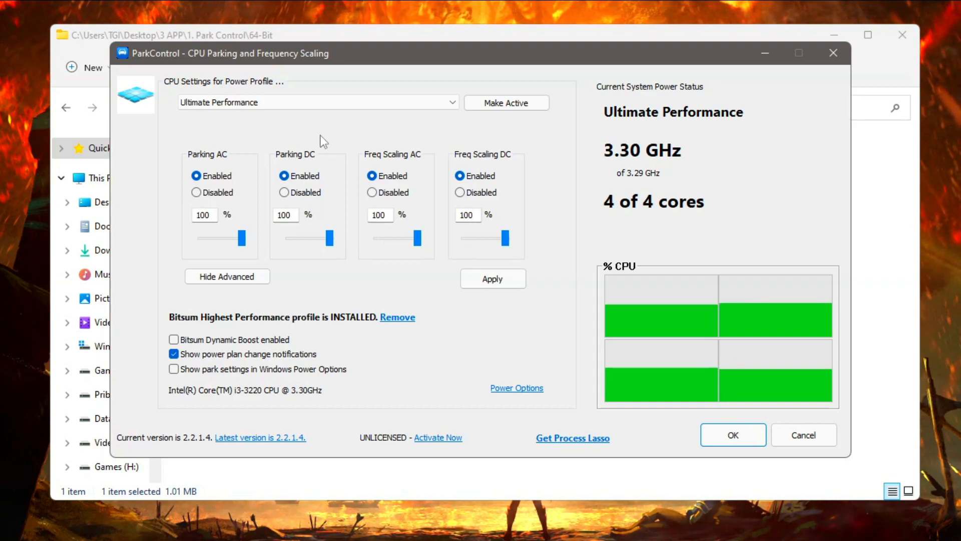
{"action": "left_click", "coordinate": [493, 285]}
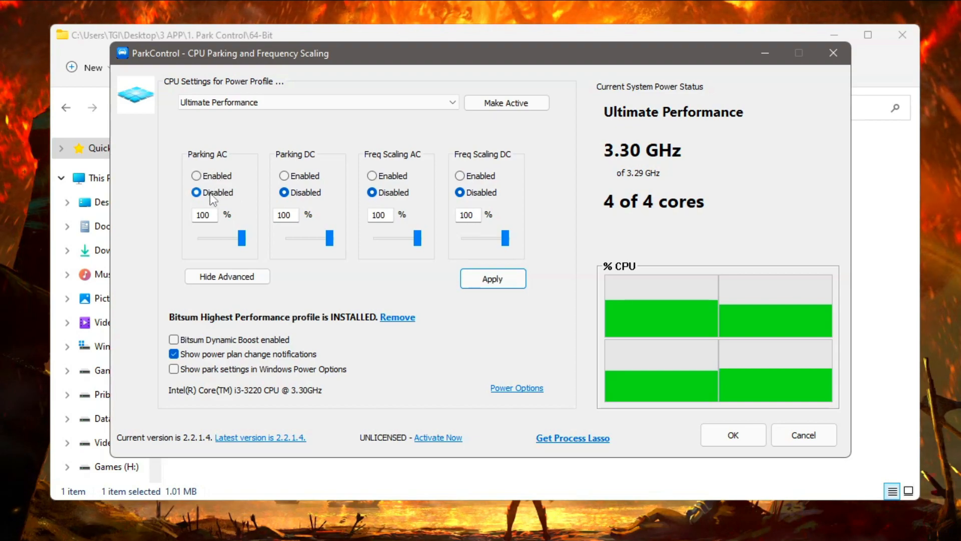
{"action": "left_click", "coordinate": [495, 278]}
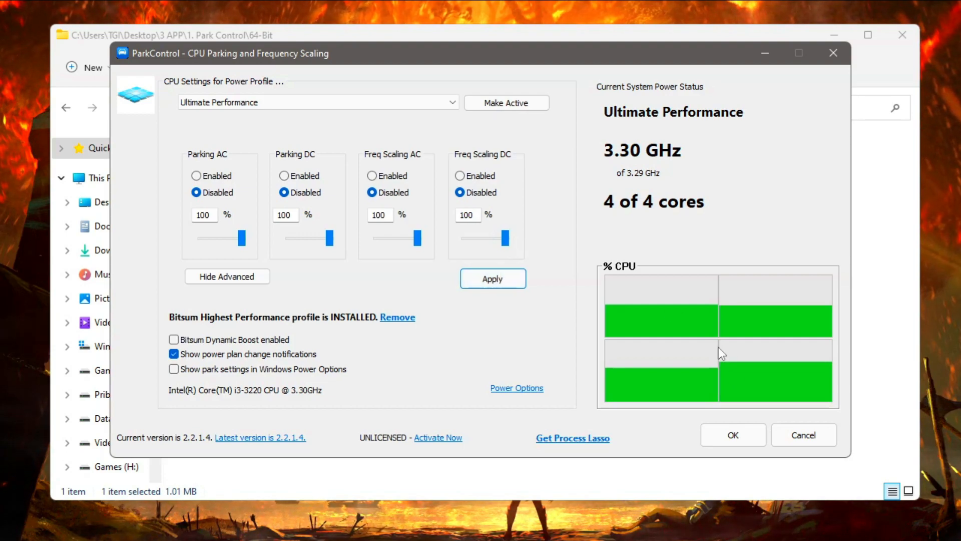
{"action": "mouse_move", "coordinate": [426, 239]}
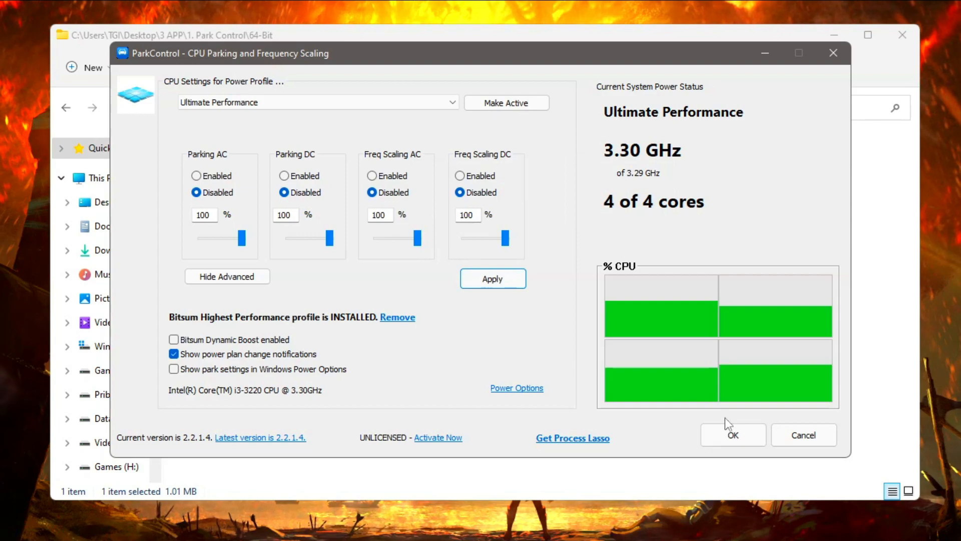
{"action": "left_click", "coordinate": [747, 431]}
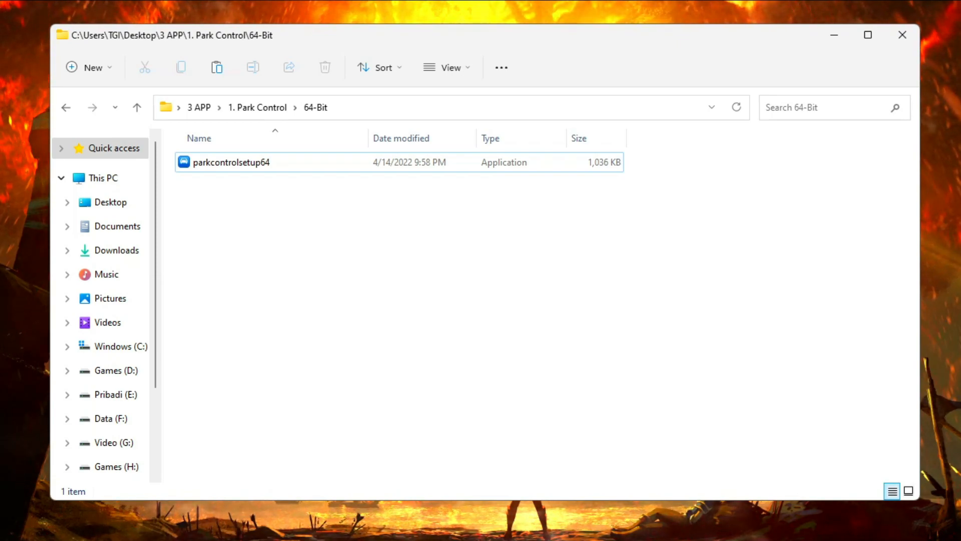
{"action": "key", "text": "super+n"}
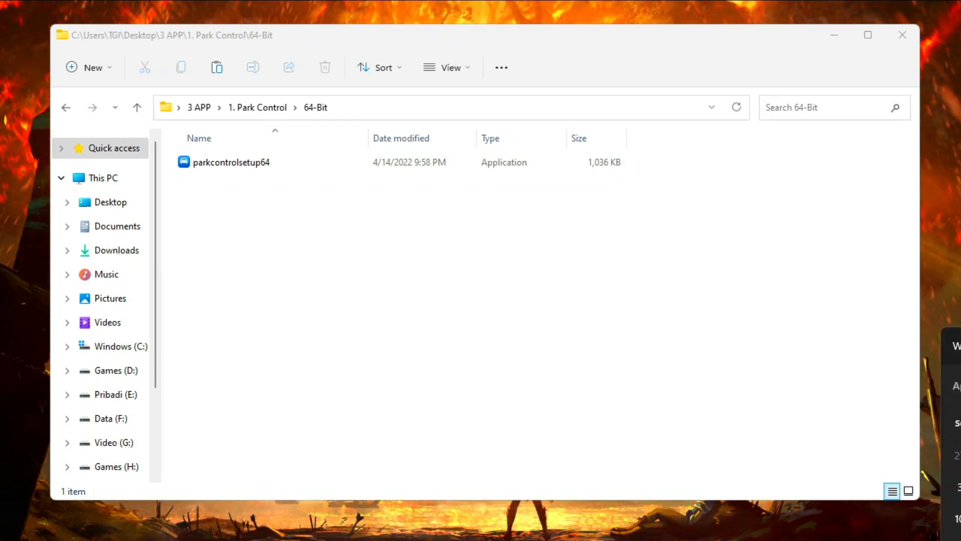
{"action": "key", "text": "Escape"}
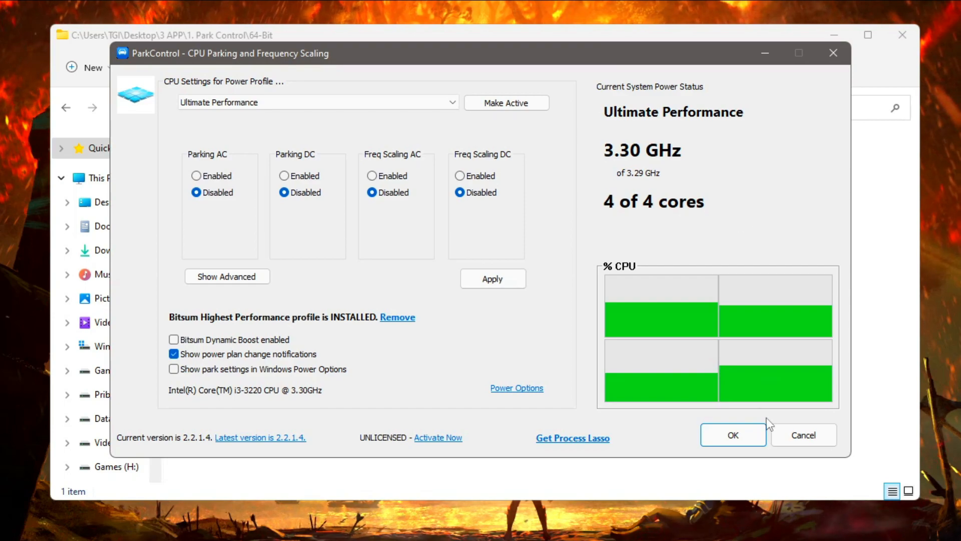
Confirm and close the ParkControl window, then open the 2. TimerResolution folder inside 3 APP.
{"action": "left_click", "coordinate": [733, 435]}
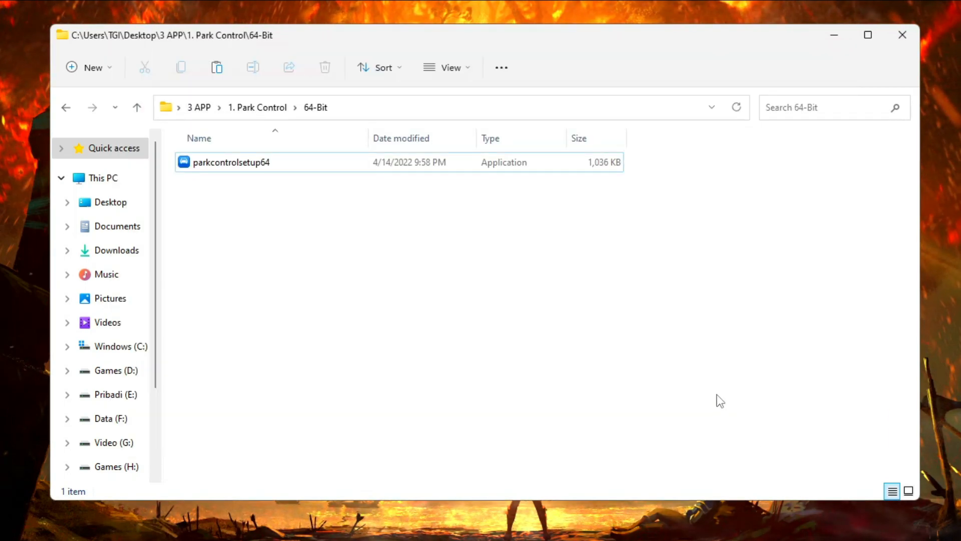
{"action": "left_click", "coordinate": [272, 111]}
{"action": "left_click", "coordinate": [209, 110]}
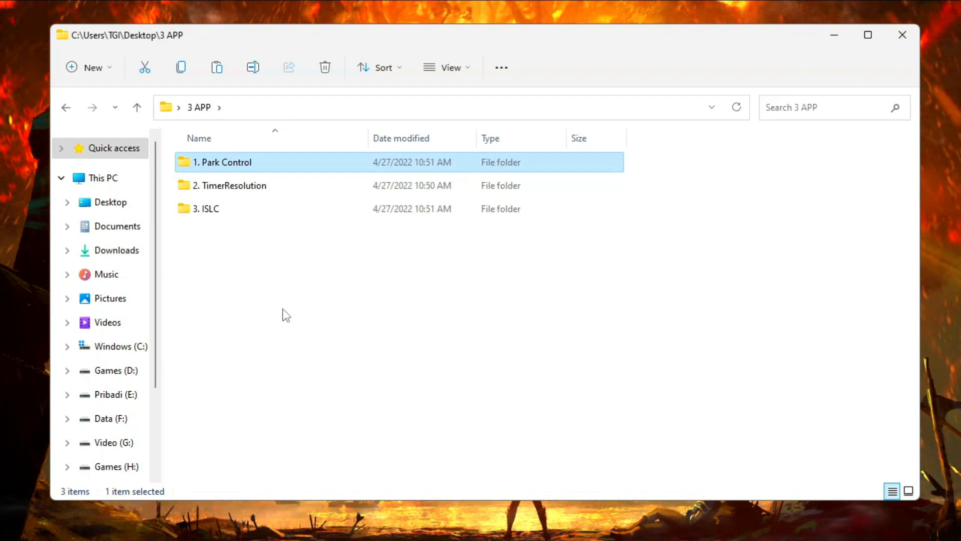
{"action": "double_click", "coordinate": [249, 187]}
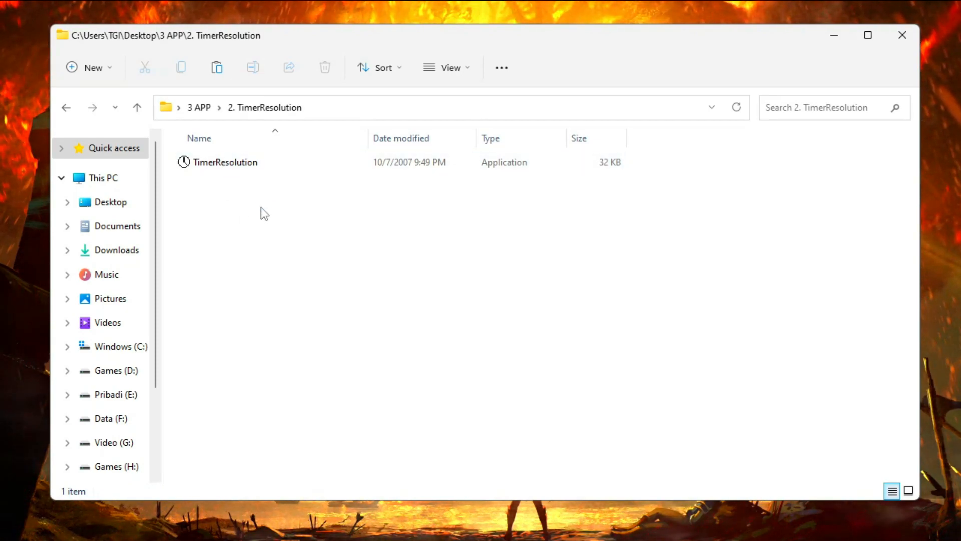
Run TimerResolution as administrator and switch the timer to its maximum resolution of 0.500 milliseconds.
{"action": "right_click", "coordinate": [242, 167]}
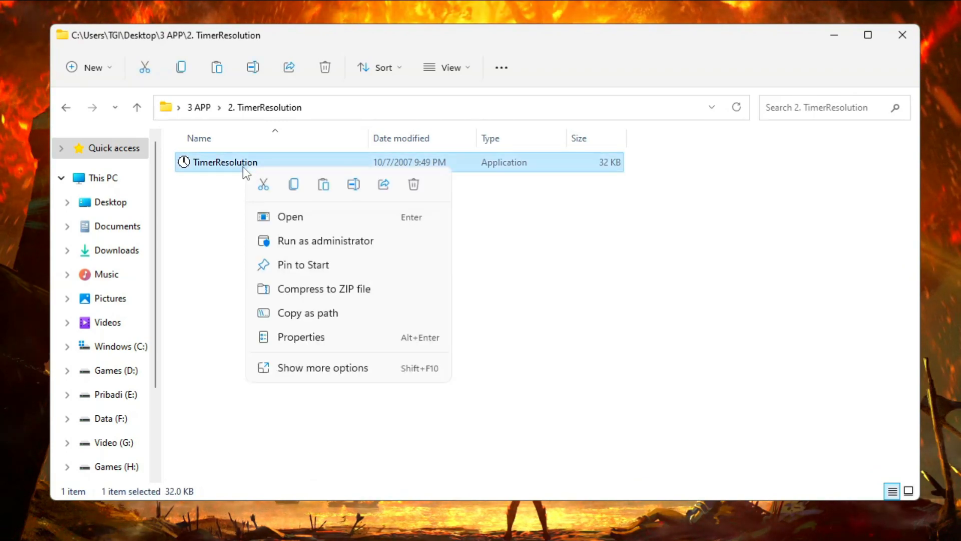
{"action": "left_click", "coordinate": [338, 246]}
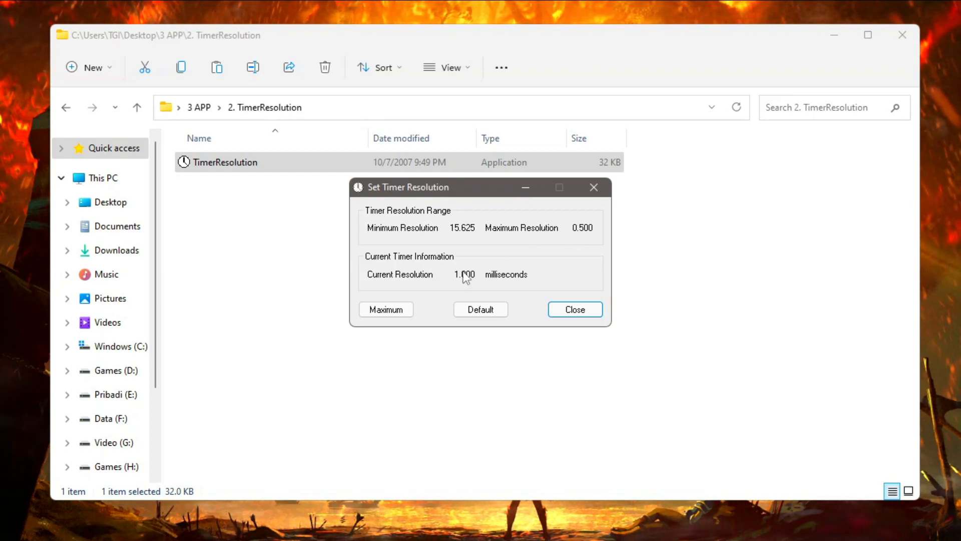
{"action": "left_click", "coordinate": [395, 310]}
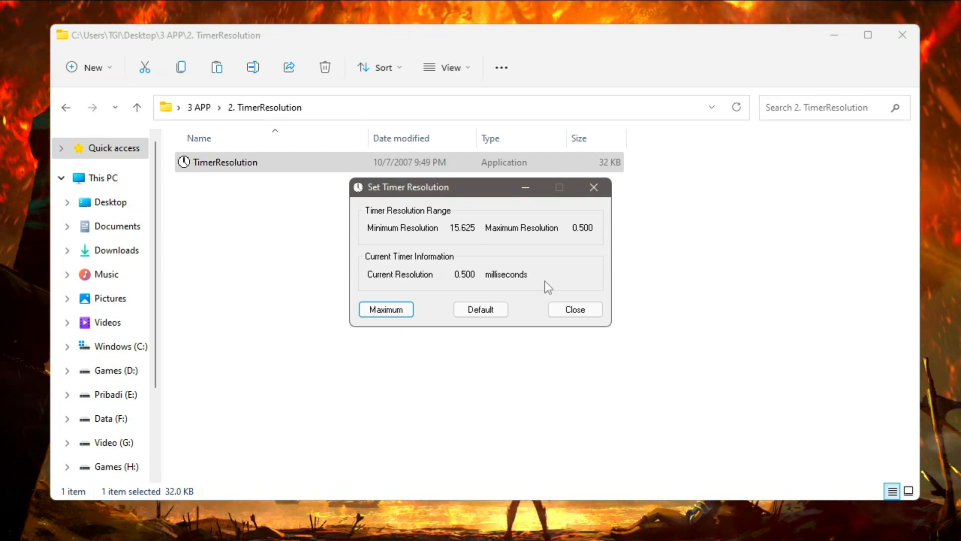
Minimize the Set Timer Resolution window and open the 3. ISLC folder inside 3 APP.
{"action": "left_click", "coordinate": [524, 186]}
{"action": "left_click", "coordinate": [525, 188]}
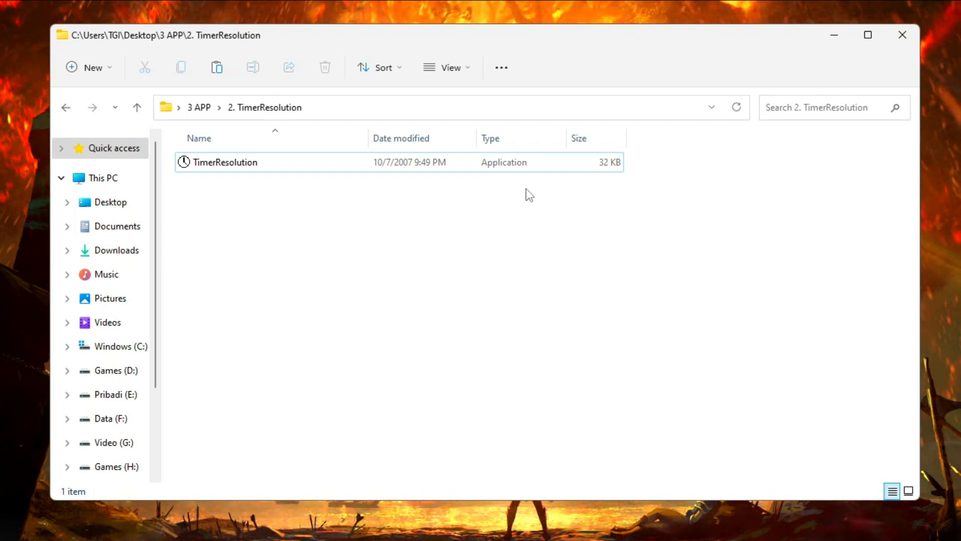
{"action": "left_click", "coordinate": [200, 107]}
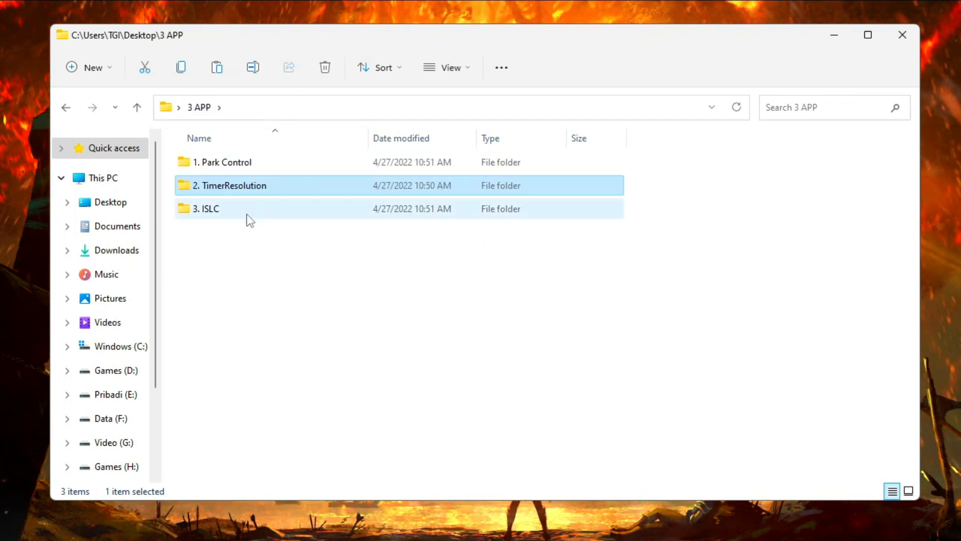
{"action": "double_click", "coordinate": [248, 219]}
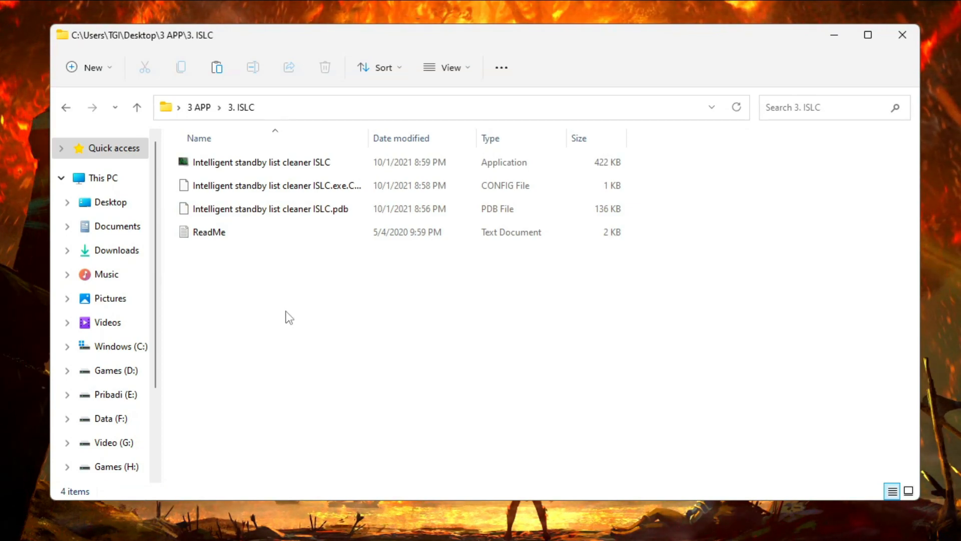
Run the Intelligent standby list cleaner ISLC application and move its window fully into view.
{"action": "right_click", "coordinate": [239, 165]}
{"action": "left_click", "coordinate": [296, 238]}
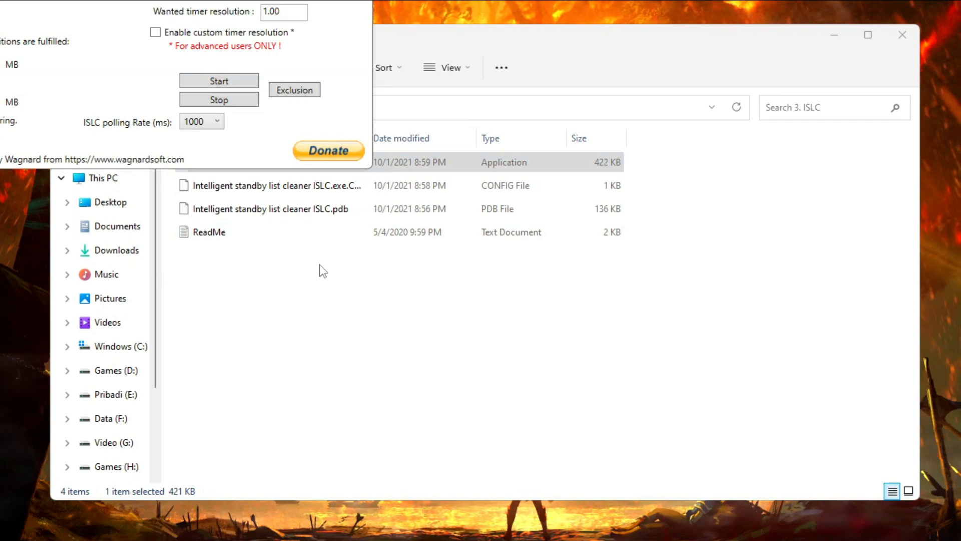
{"action": "left_click_drag", "start_coordinate": [543, 132], "coordinate": [559, 130]}
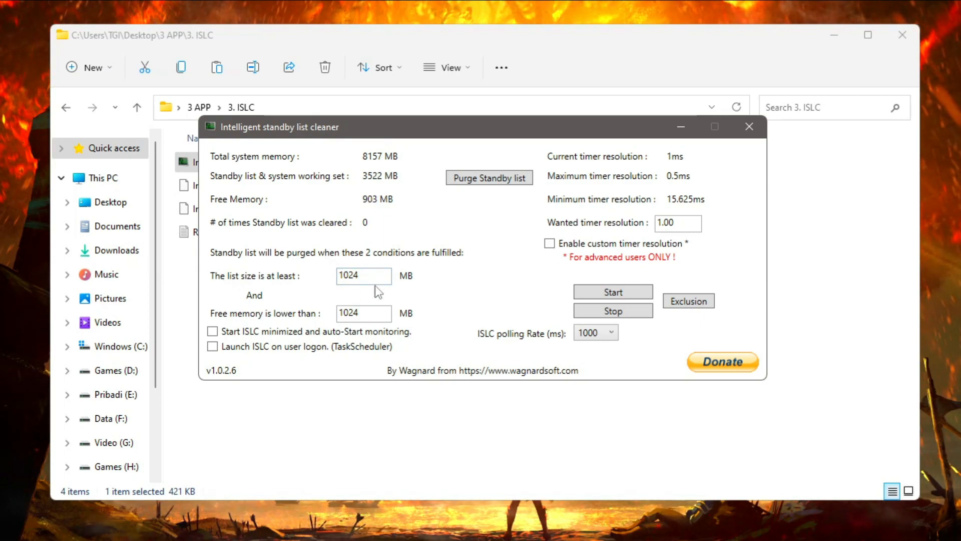
Set the purge conditions to list size 1024 MB and free memory 4096 MB, and enable minimized auto-start monitoring and launch on user logon.
{"action": "left_click_drag", "start_coordinate": [367, 277], "coordinate": [321, 276]}
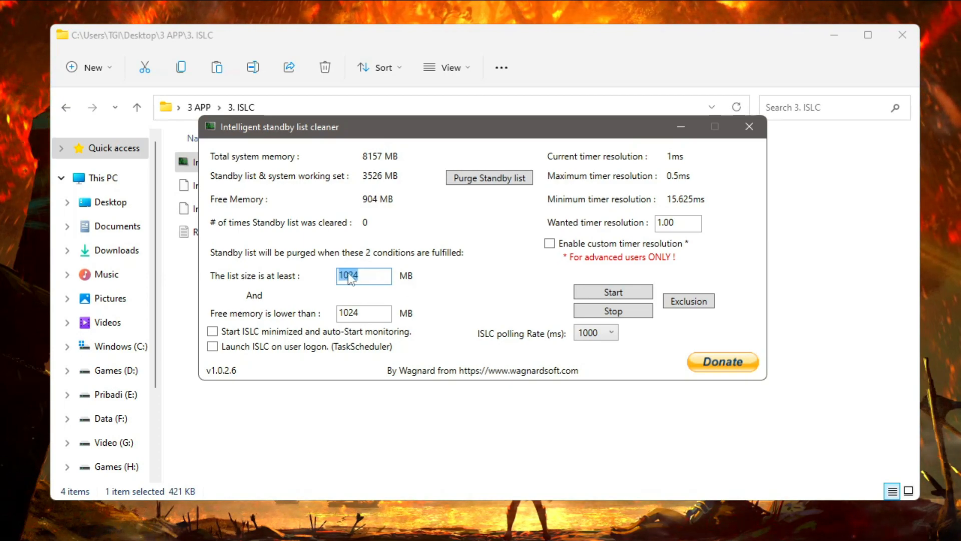
{"action": "type", "text": "1024"}
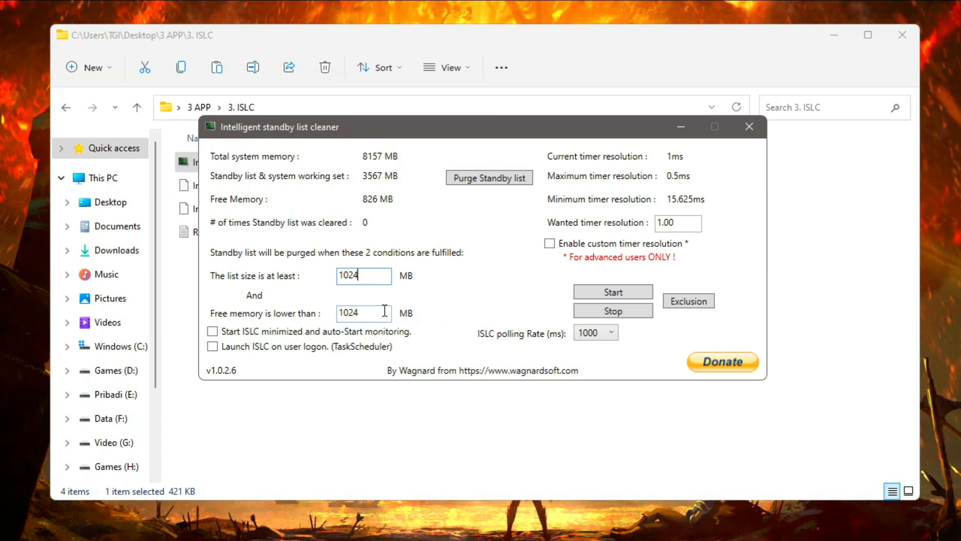
{"action": "left_click_drag", "start_coordinate": [386, 312], "coordinate": [323, 312]}
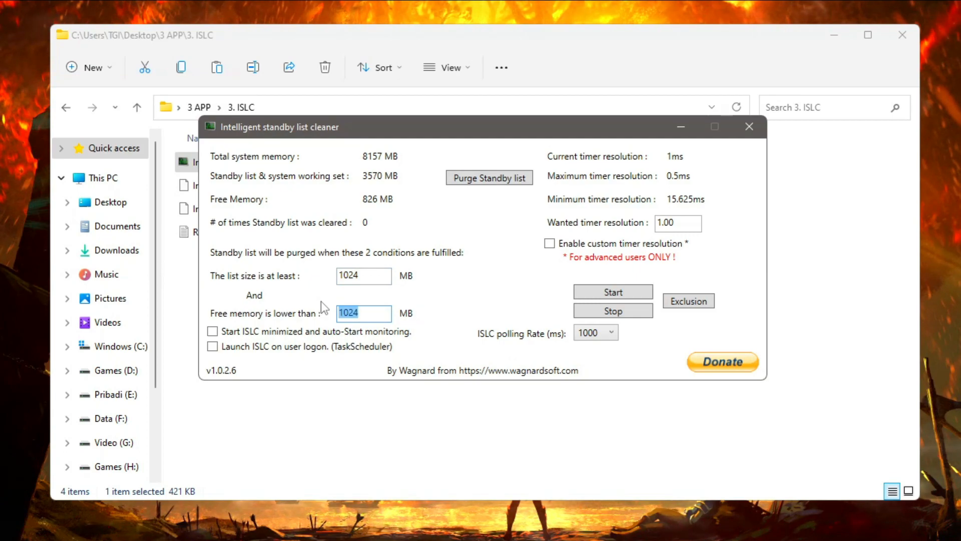
{"action": "type", "text": "4096"}
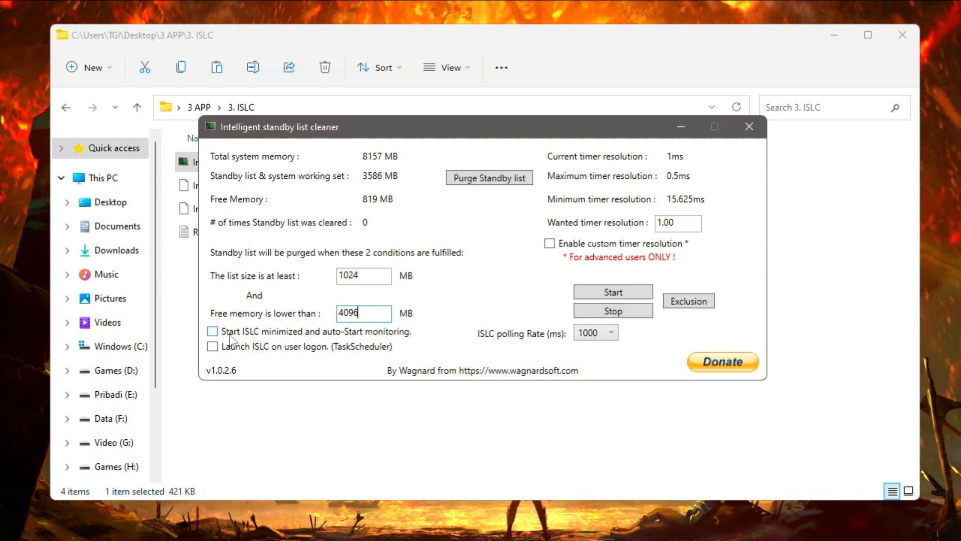
{"action": "left_click", "coordinate": [213, 331]}
{"action": "left_click", "coordinate": [212, 346]}
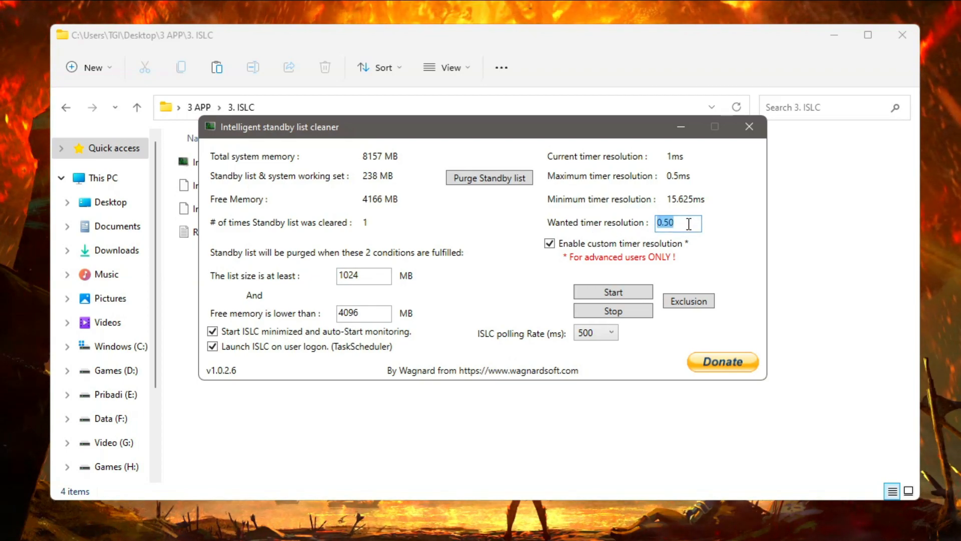
Set the wanted timer resolution to 0.50 and the ISLC polling rate to 500 ms, and start monitoring with the window minimized.
{"action": "type", "text": "0"}
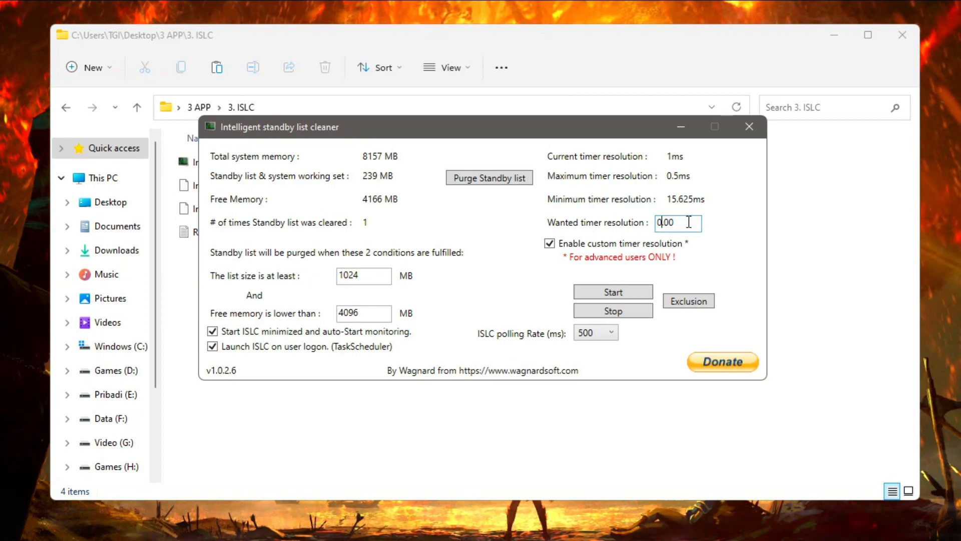
{"action": "type", "text": ".5-"}
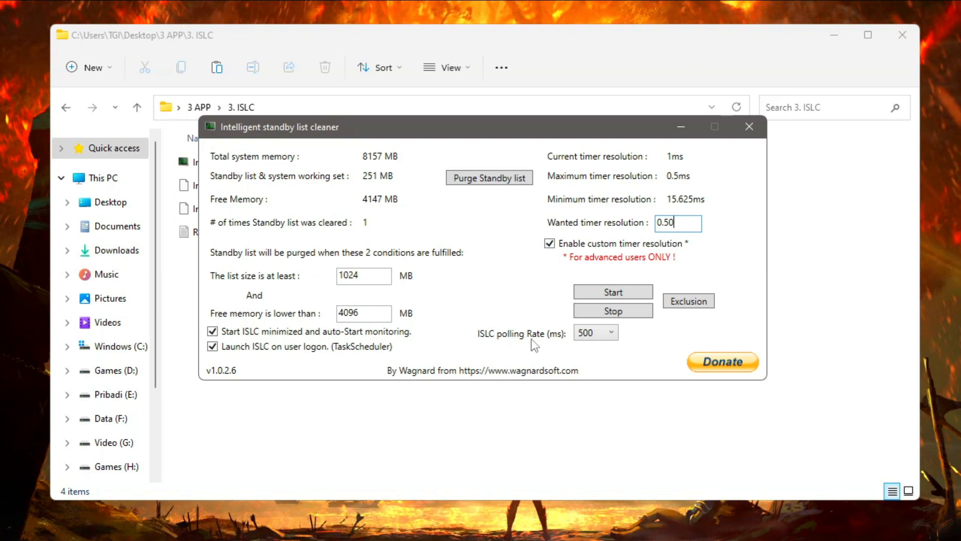
{"action": "left_click", "coordinate": [601, 332]}
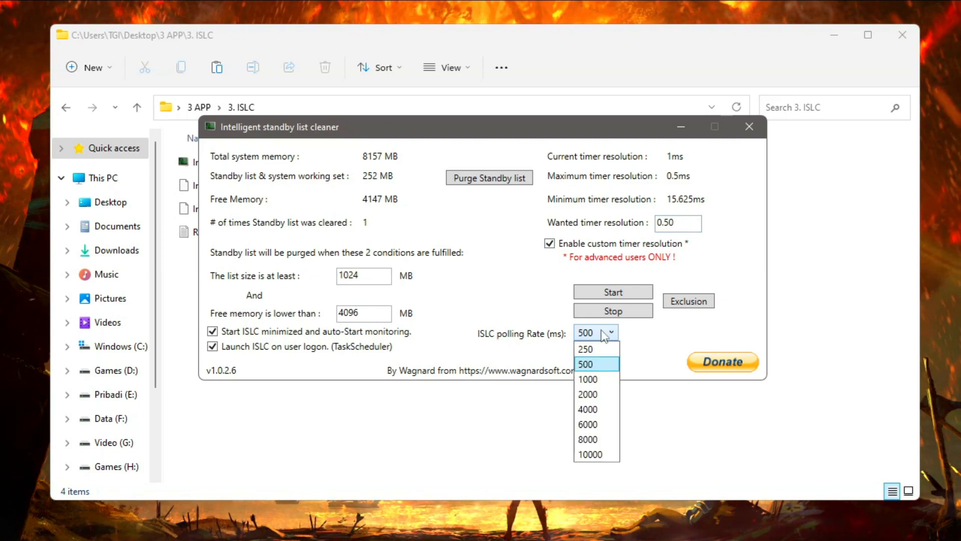
{"action": "left_click", "coordinate": [599, 364]}
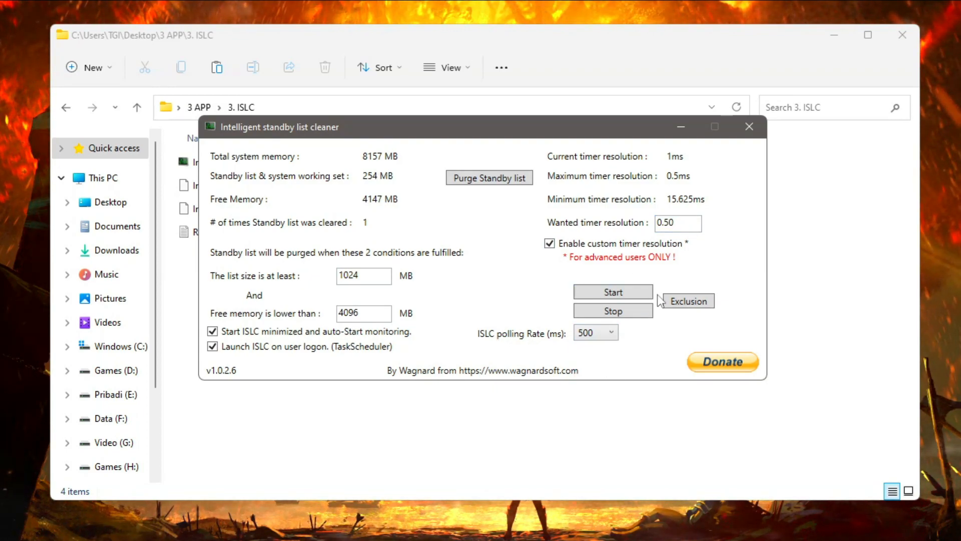
{"action": "left_click", "coordinate": [615, 293]}
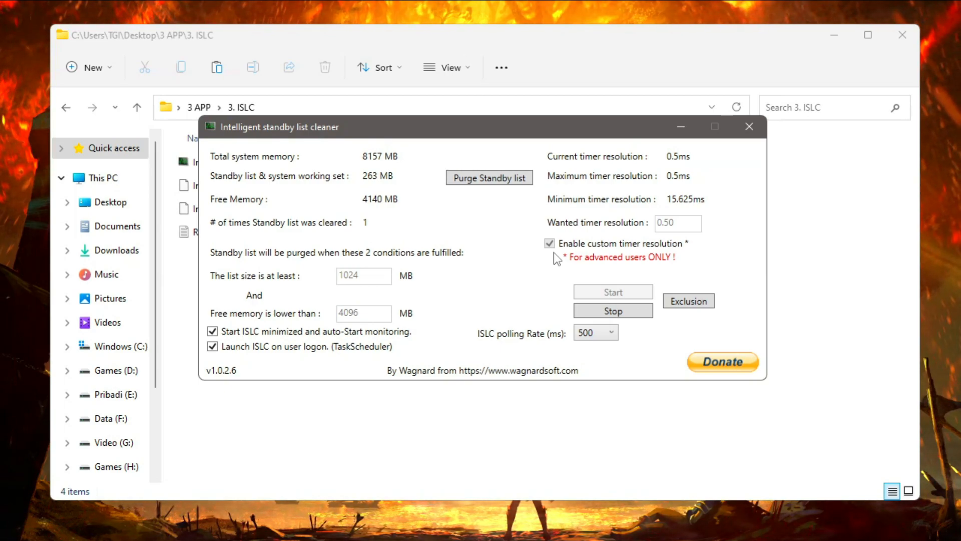
{"action": "left_click", "coordinate": [681, 131]}
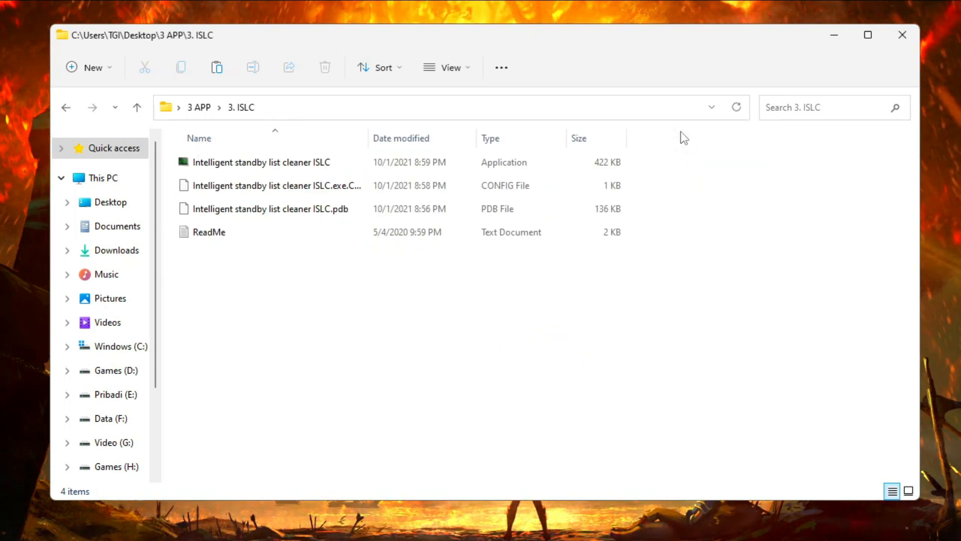
Return to the 3 APP folder and close the File Explorer window.
{"action": "left_click", "coordinate": [203, 107]}
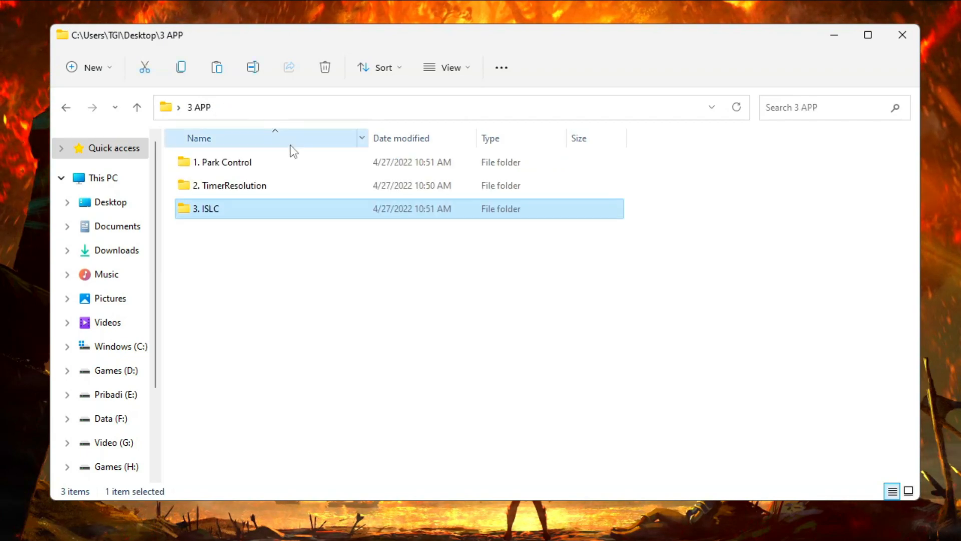
{"action": "left_click_drag", "start_coordinate": [274, 240], "coordinate": [430, 163]}
{"action": "left_click", "coordinate": [536, 326]}
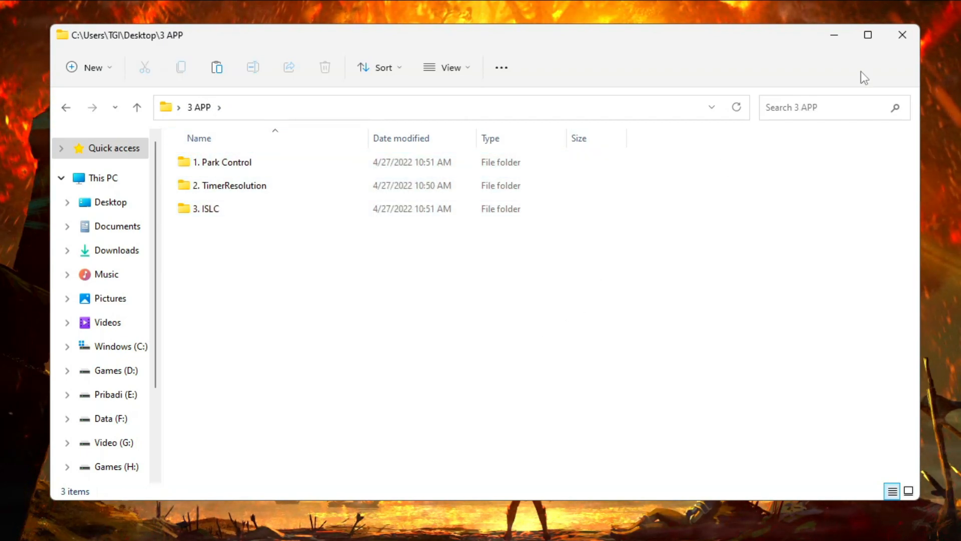
{"action": "left_click", "coordinate": [902, 35]}
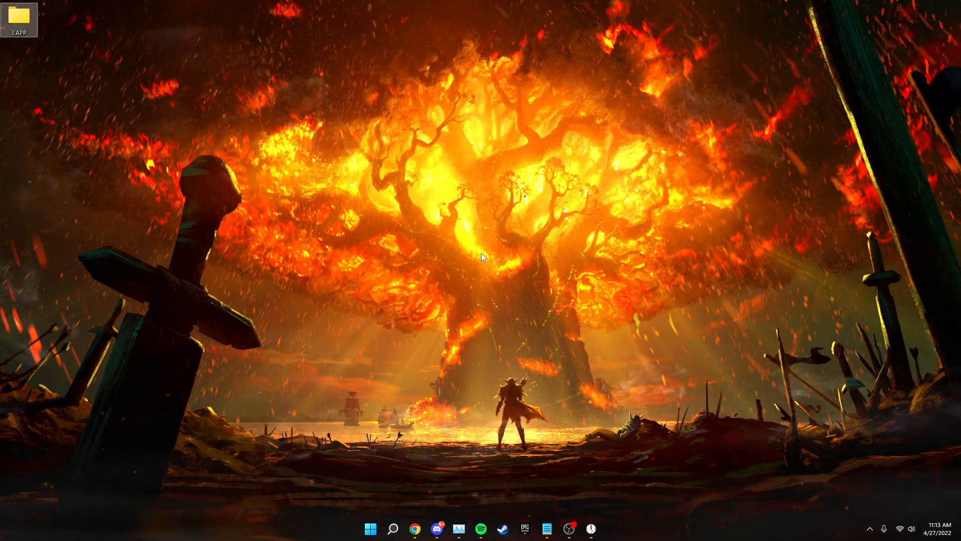